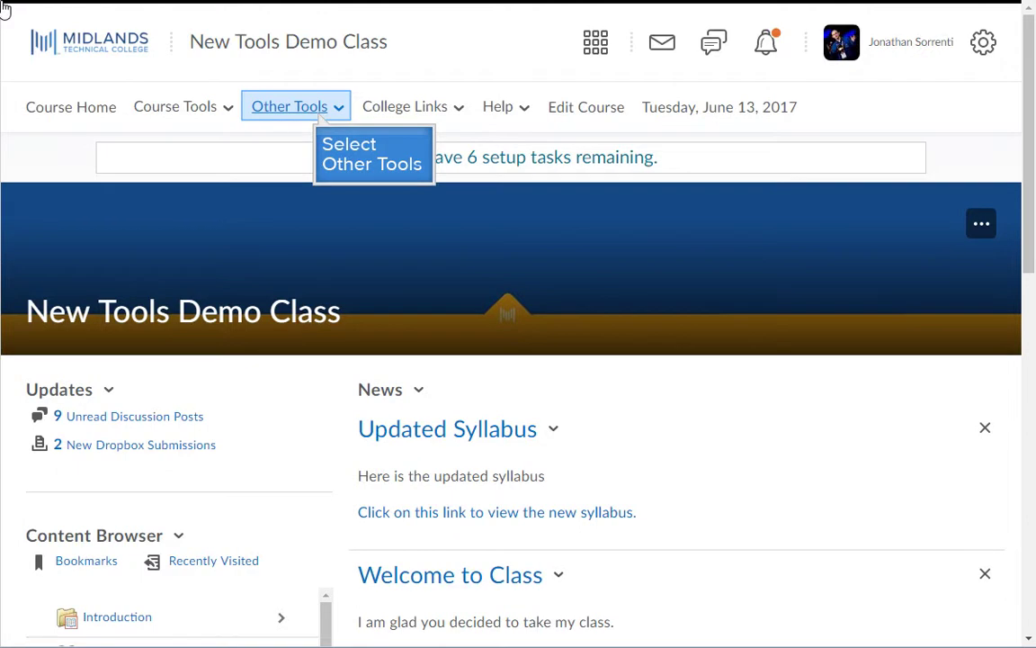
- Open Video Assignments from Other Tools and accept the YouSeeU welcome notice
click(321, 120)
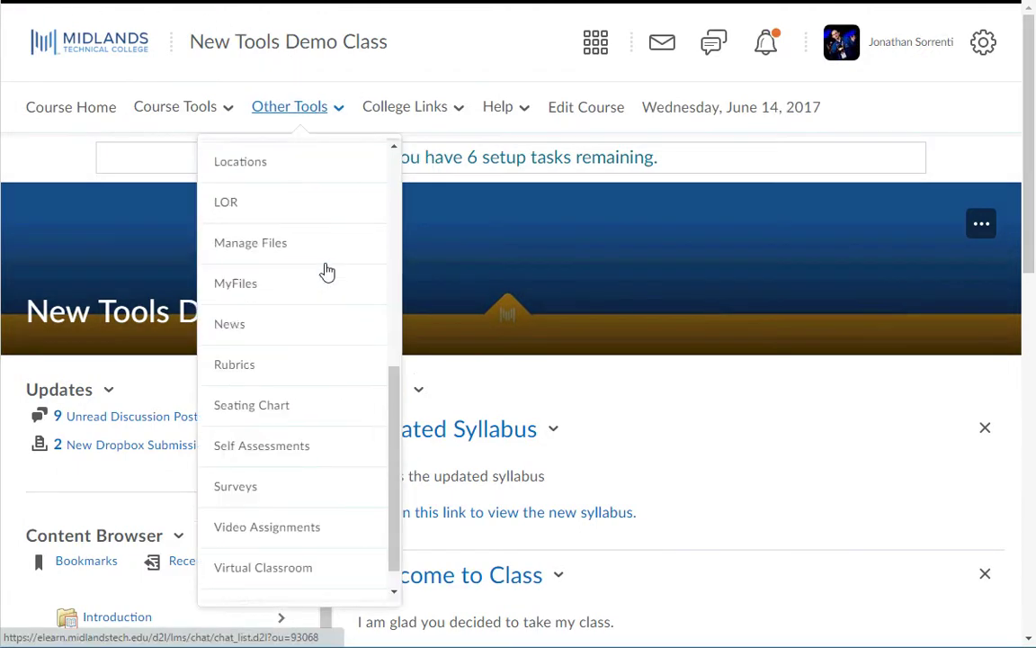
scroll(319, 314, down, 1)
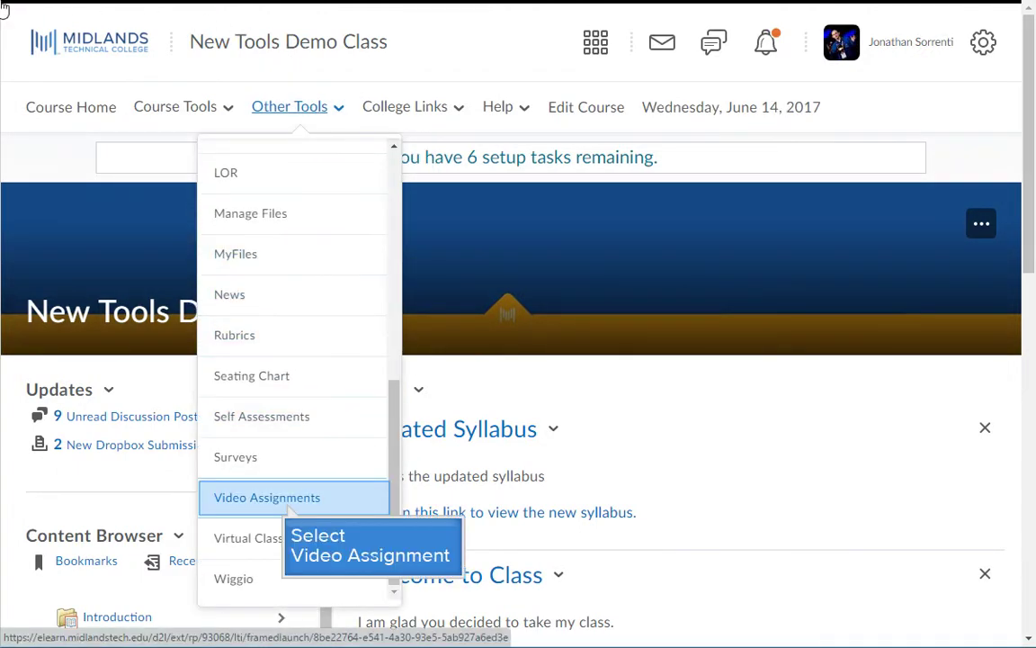
click(288, 509)
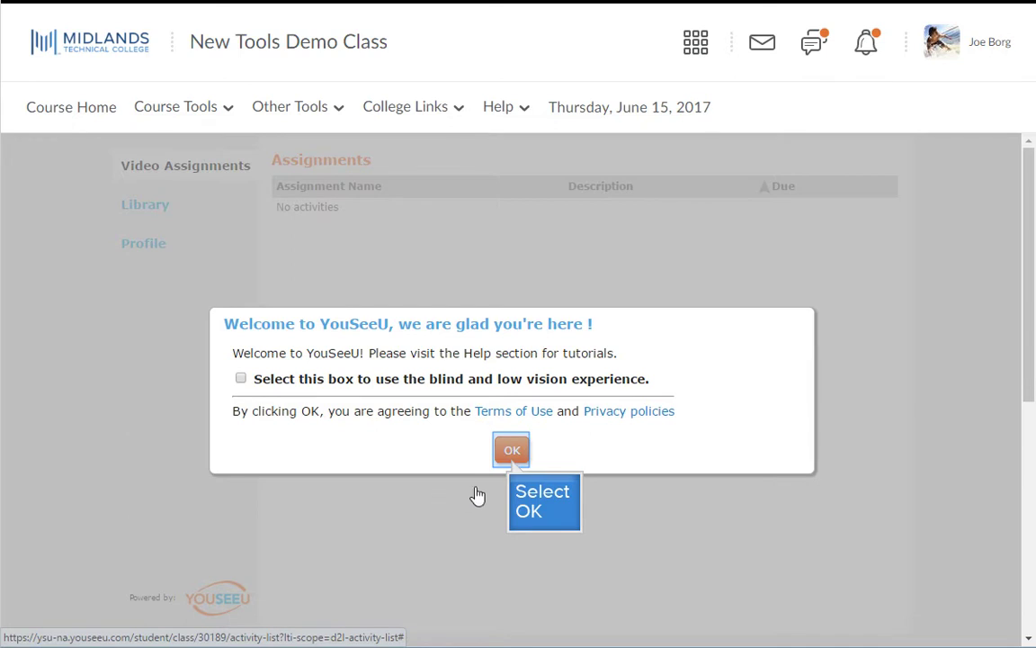
click(512, 452)
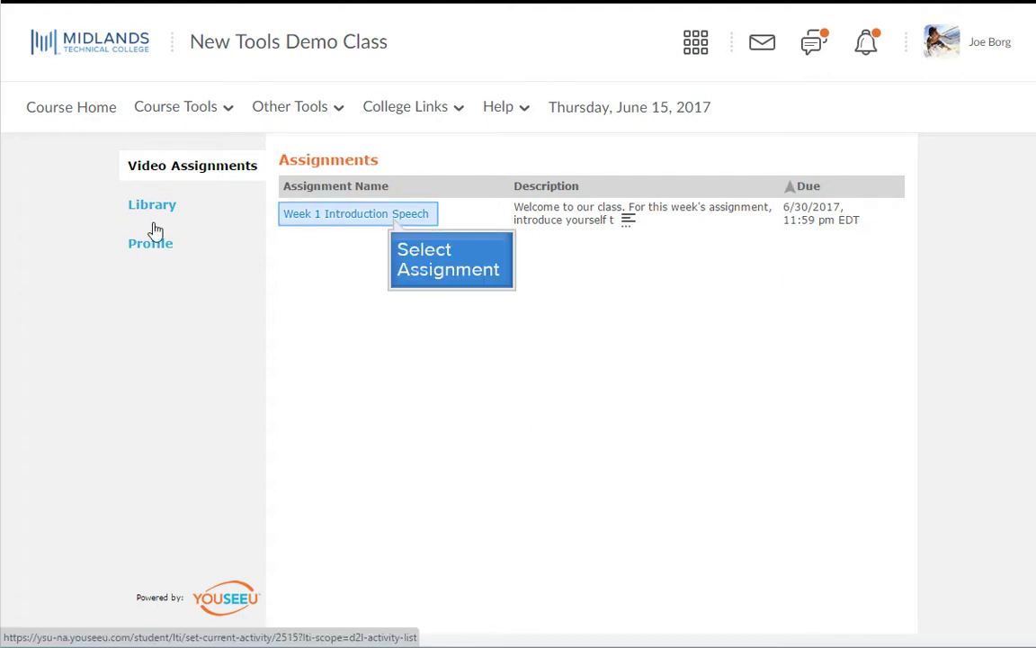
- Open Week 1 Introduction Speech and expand the 'How do I use this?' help on adding a video
click(395, 216)
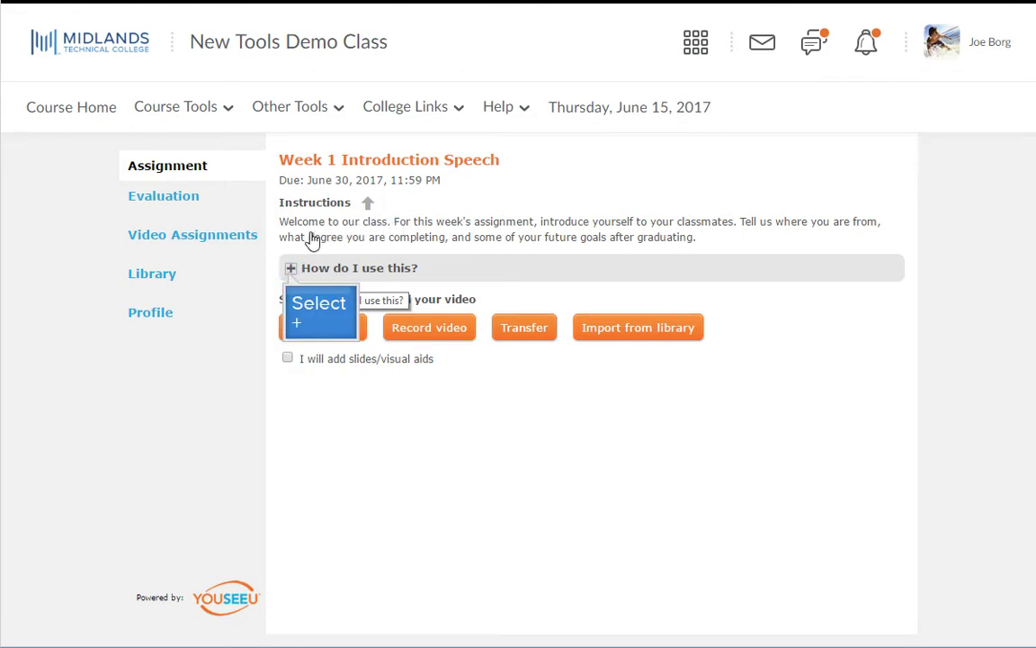
click(290, 270)
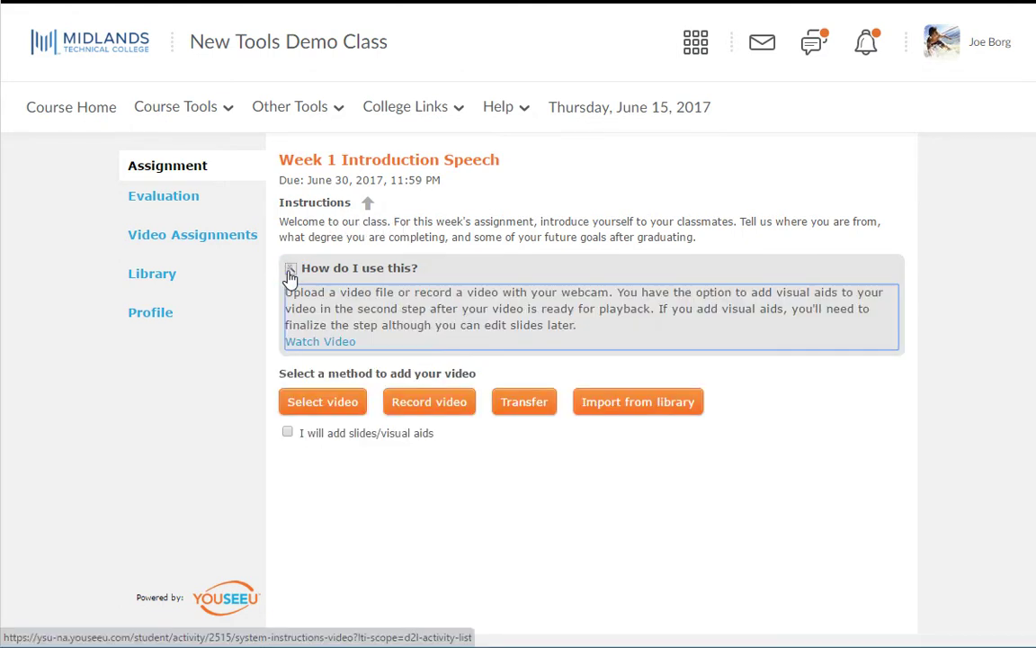
click(309, 344)
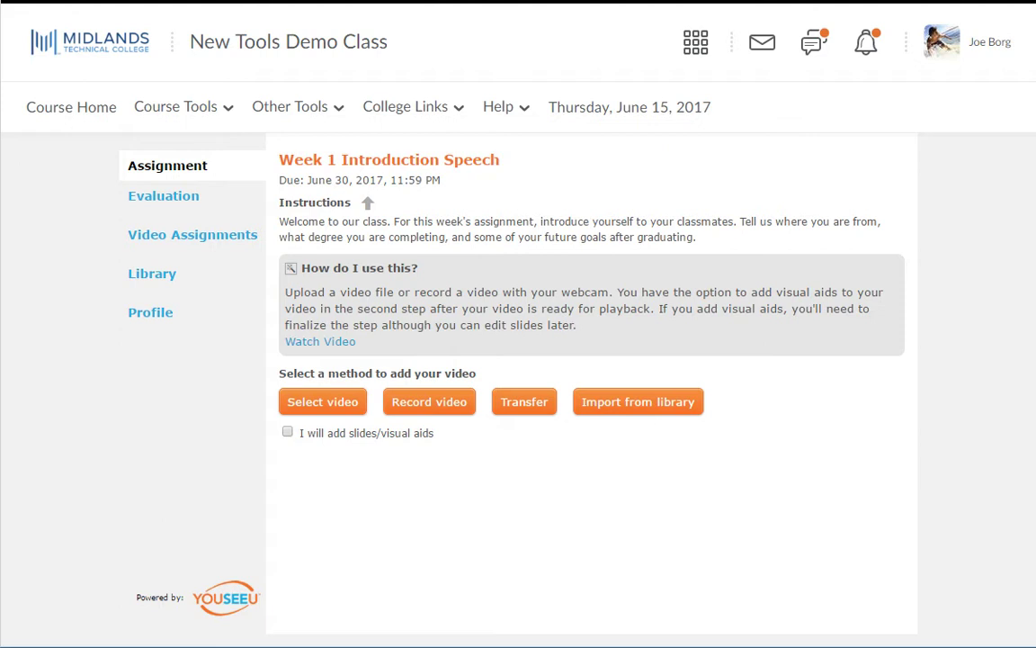
- Upload OperantConditioningPositiveReinforcement.mp4 from the Videos folder as the assignment's video
key(Tab)
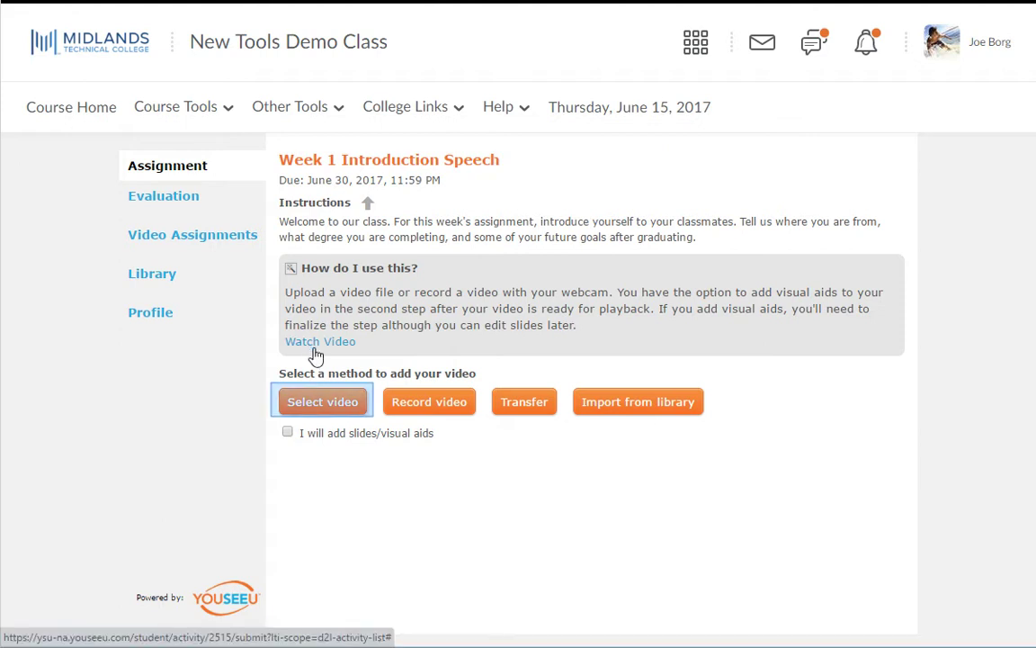
click(323, 406)
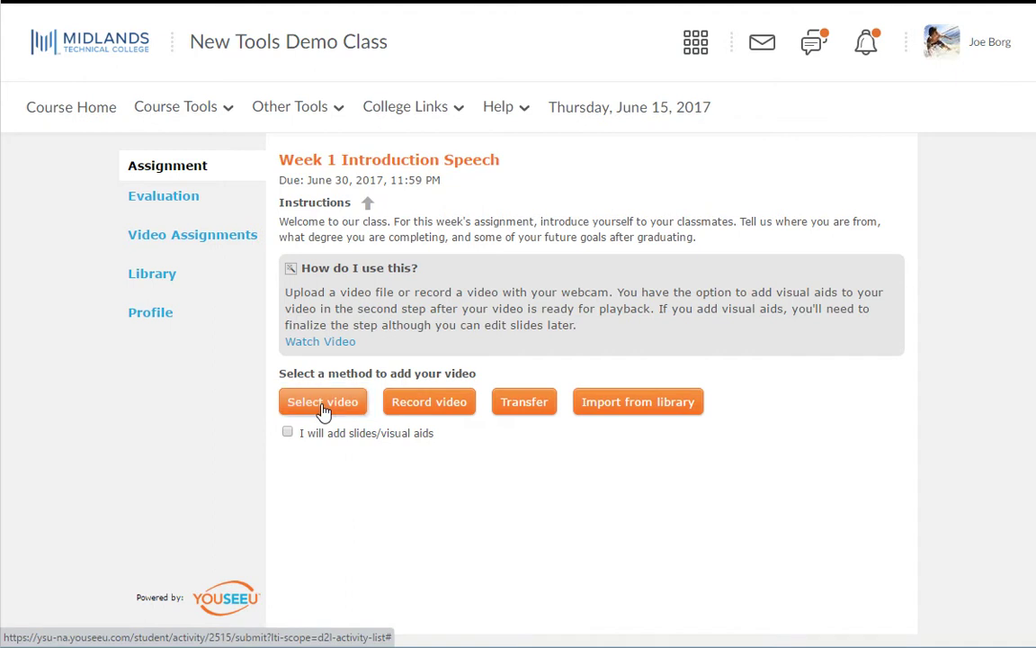
click(323, 410)
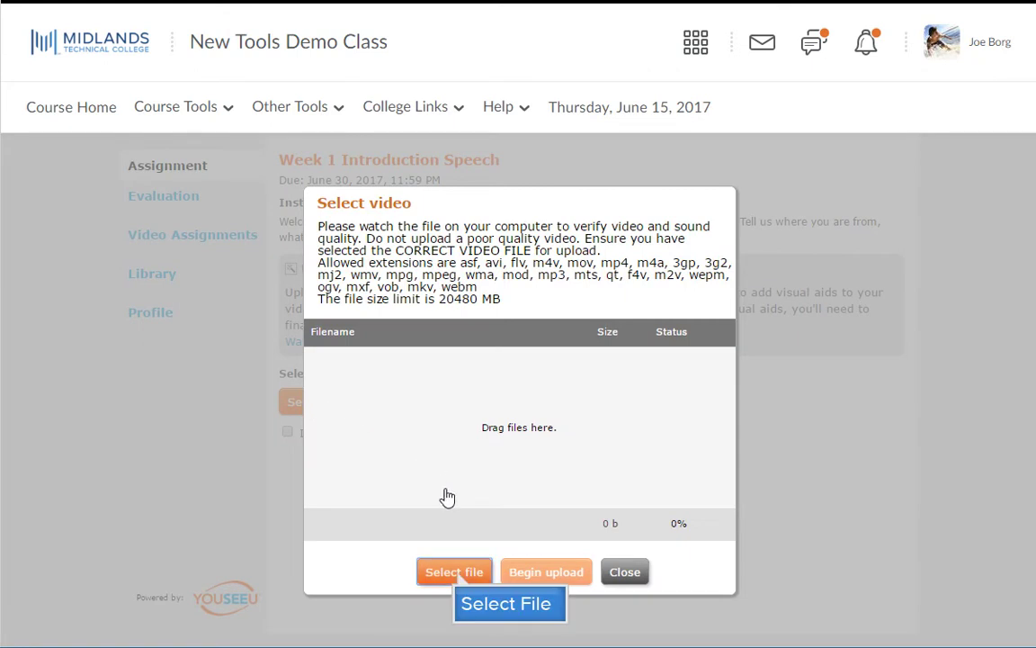
click(456, 573)
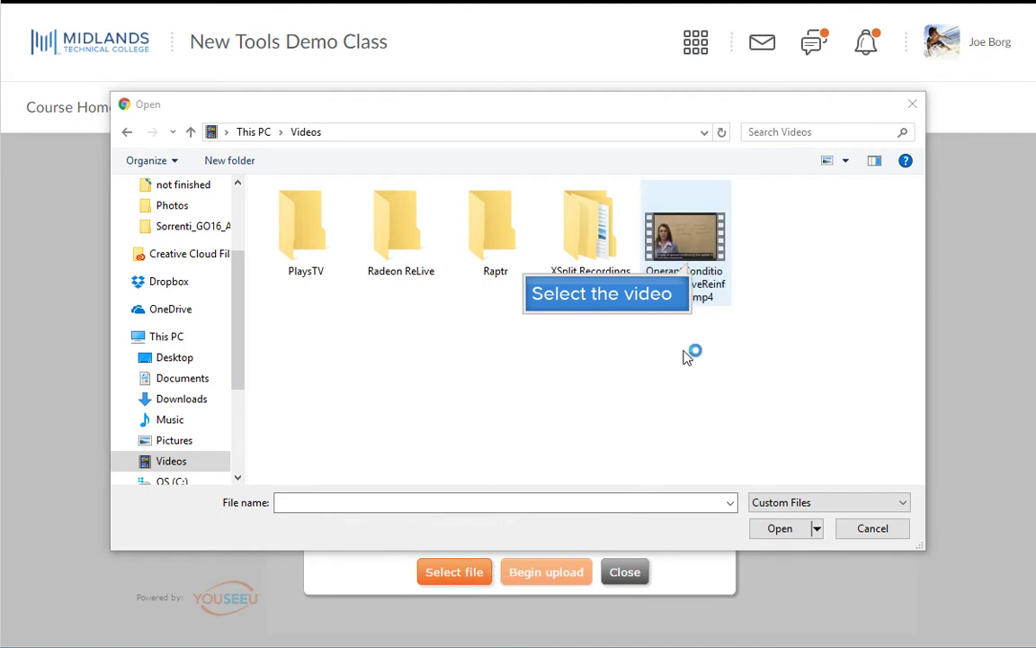
click(691, 269)
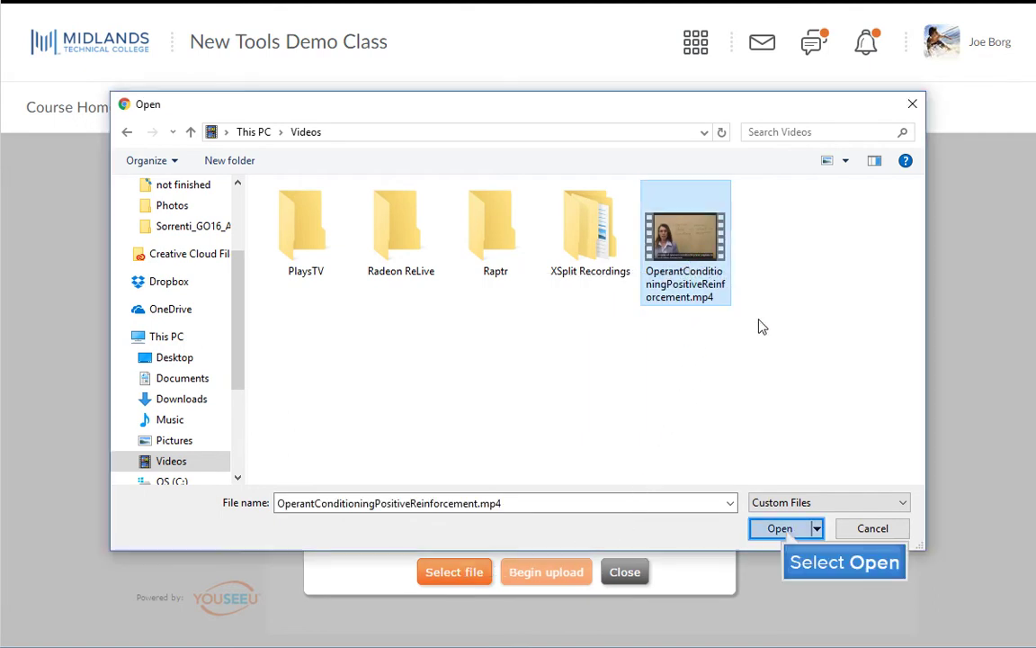
click(779, 529)
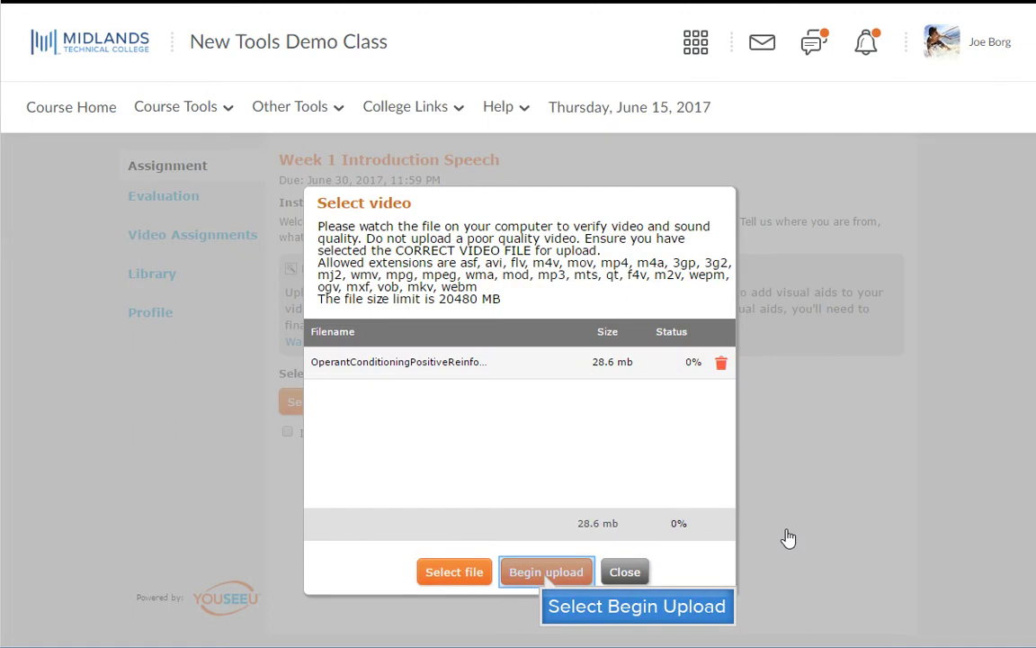
click(548, 573)
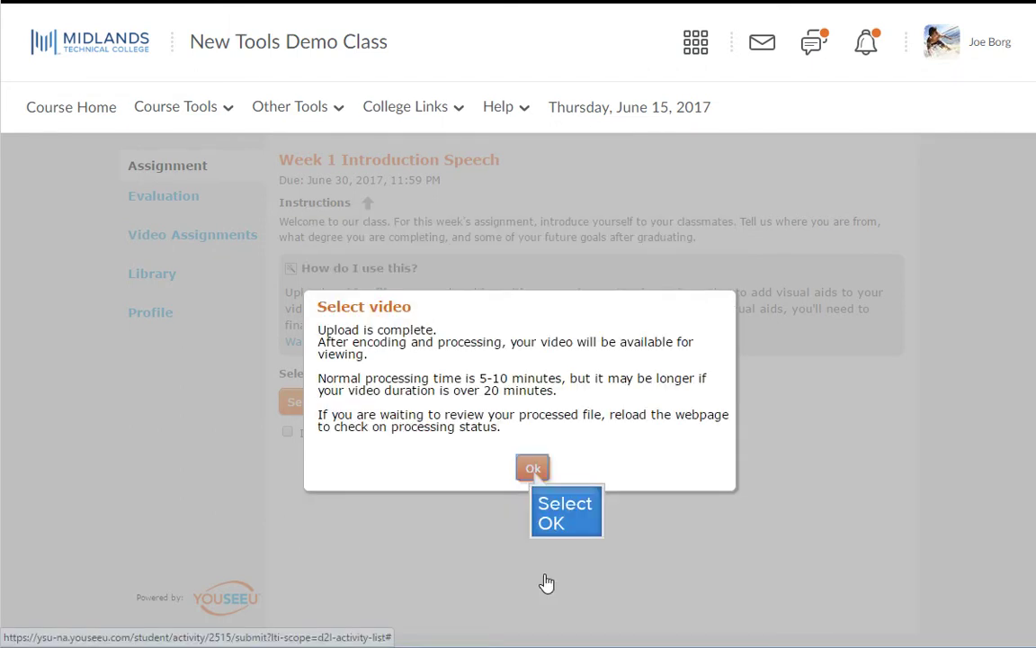
- Acknowledge the upload-complete notice and reopen Week 1 Introduction Speech from Video Assignments
click(533, 470)
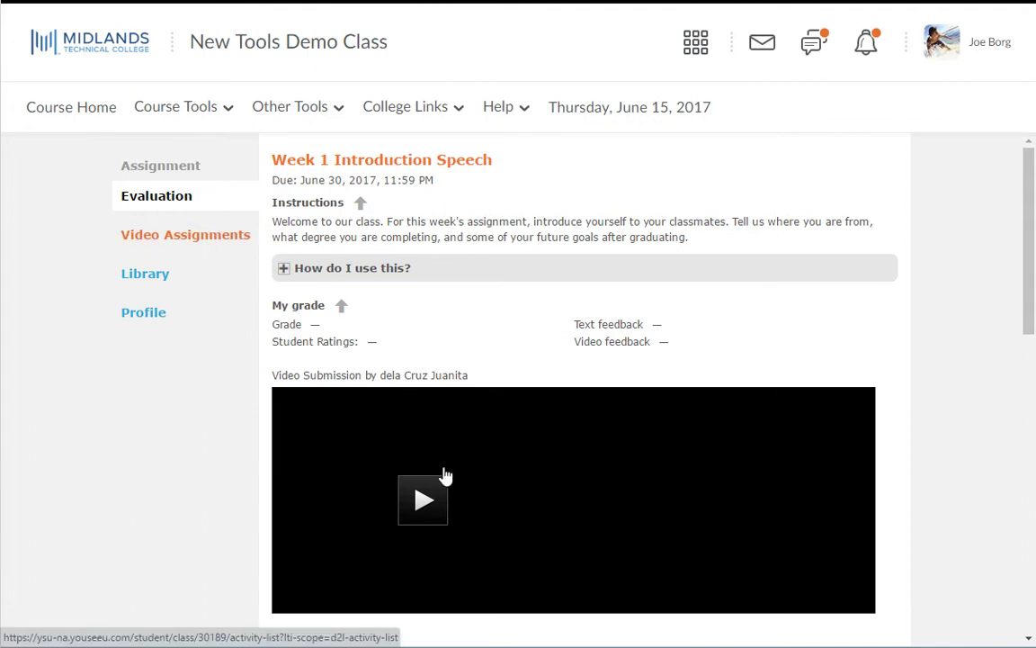
click(173, 243)
click(377, 220)
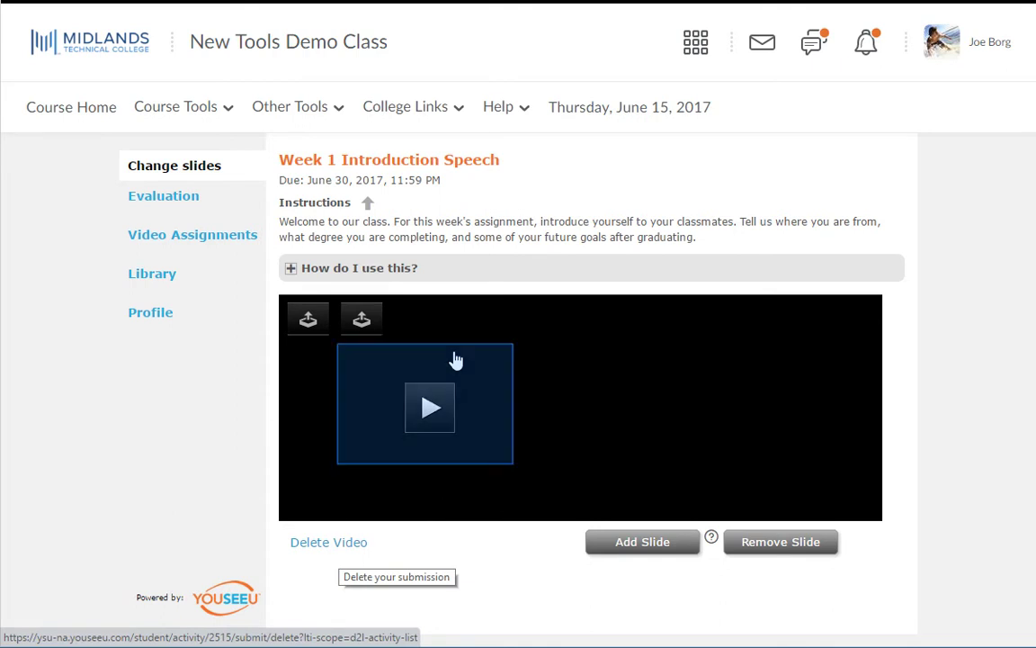
- Delete the submitted video and confirm the deletion with OK
key(Tab)
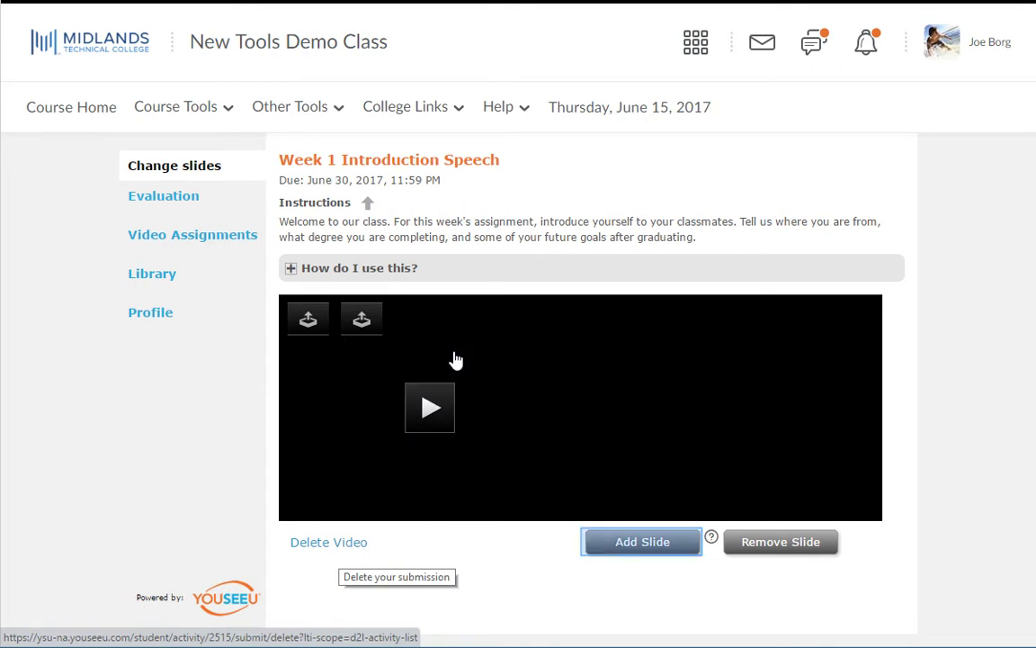
key(Tab)
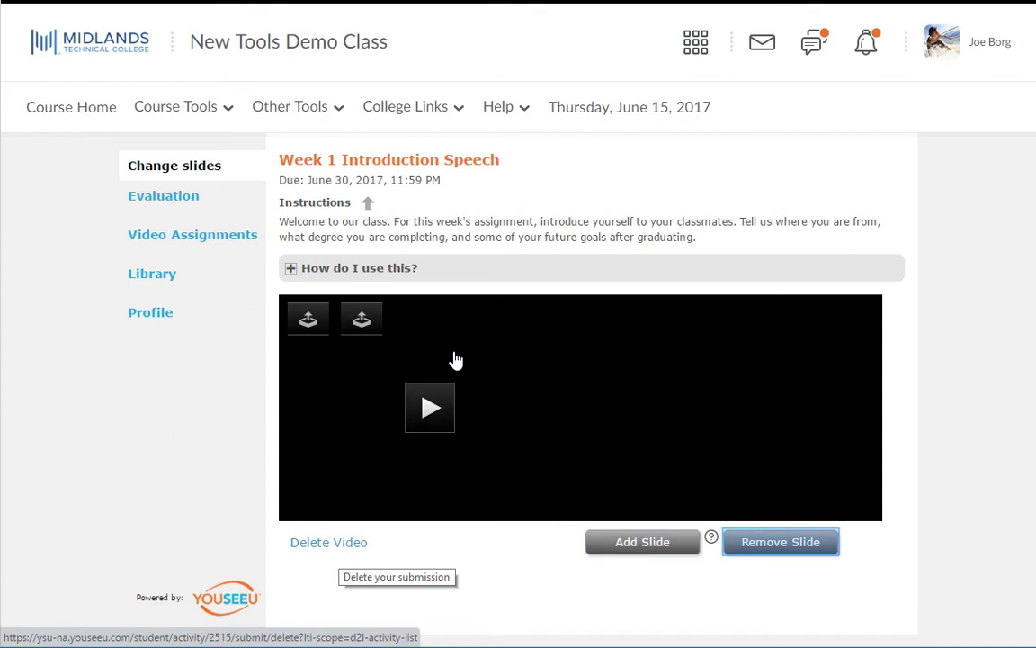
key(Tab)
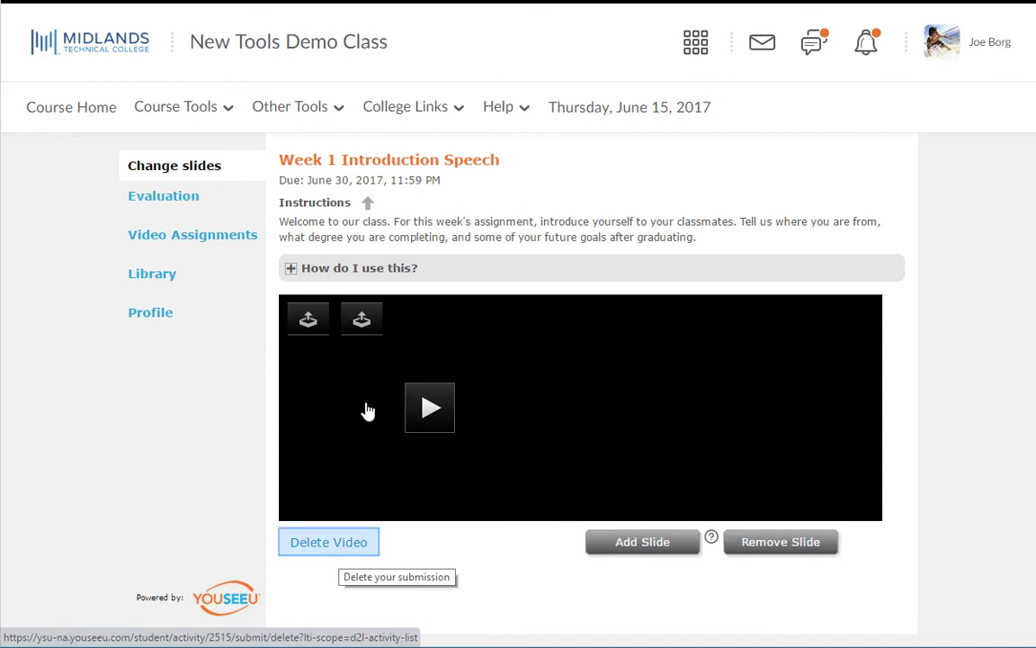
click(340, 550)
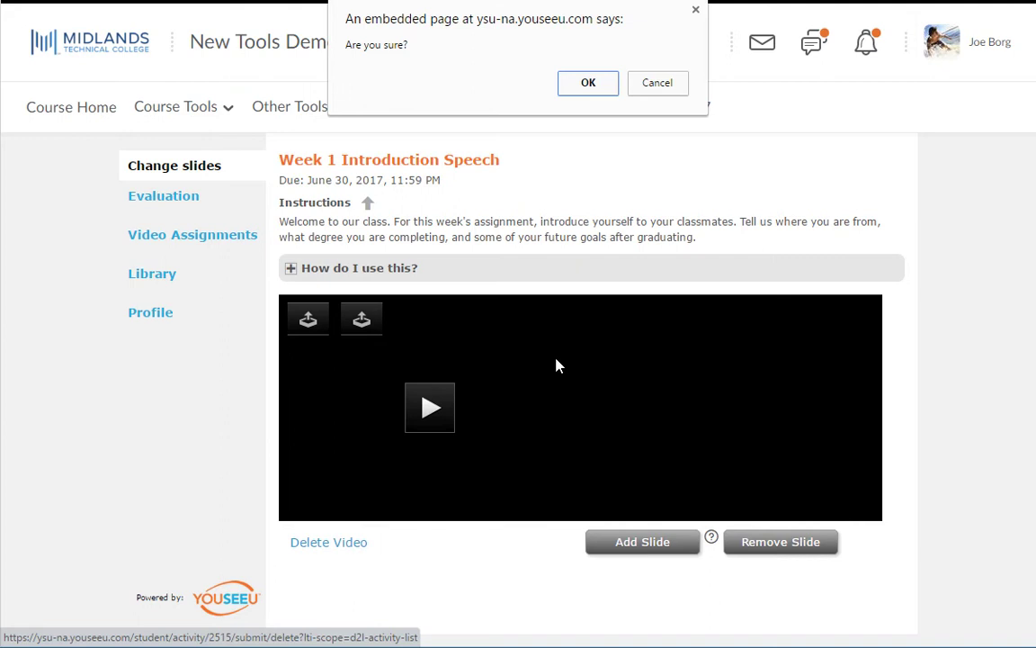
click(594, 82)
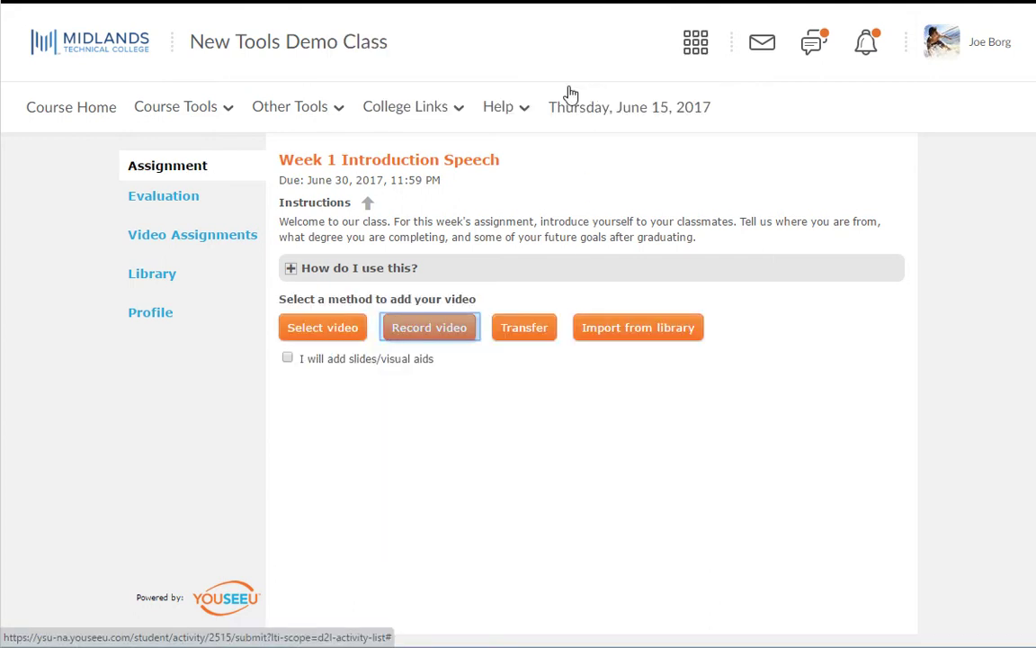
- Record a short webcam introduction video, submit it, and return to Video Assignments
click(440, 334)
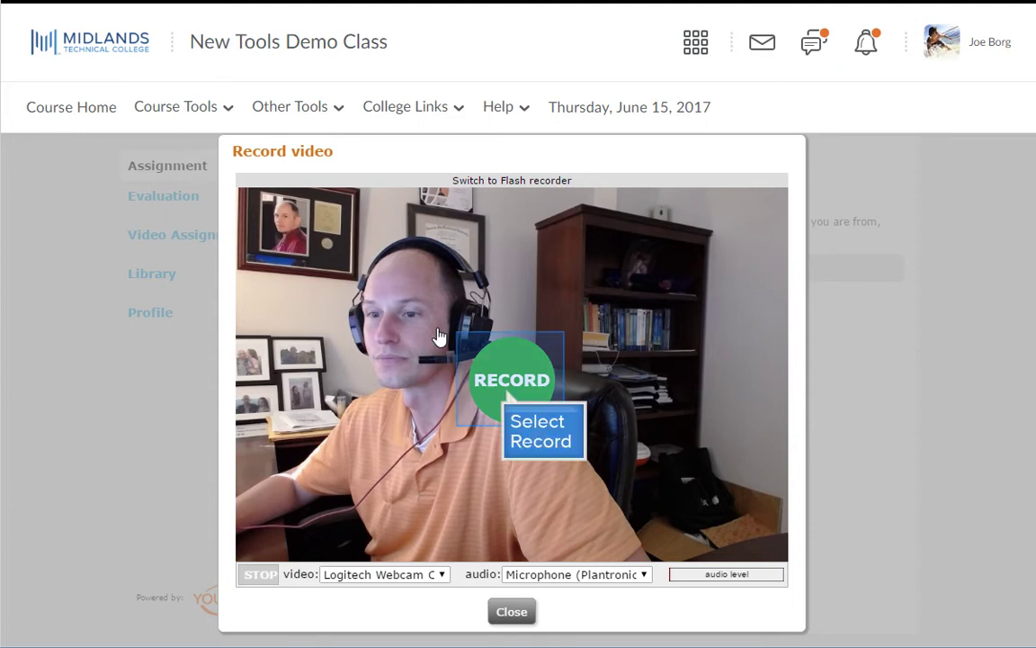
click(511, 381)
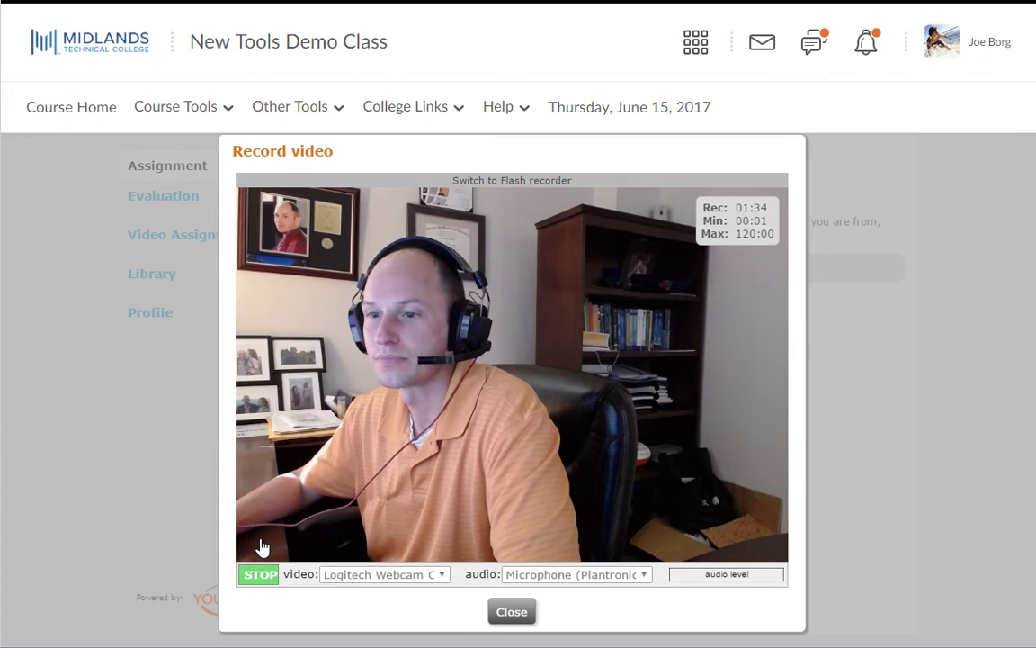
click(260, 575)
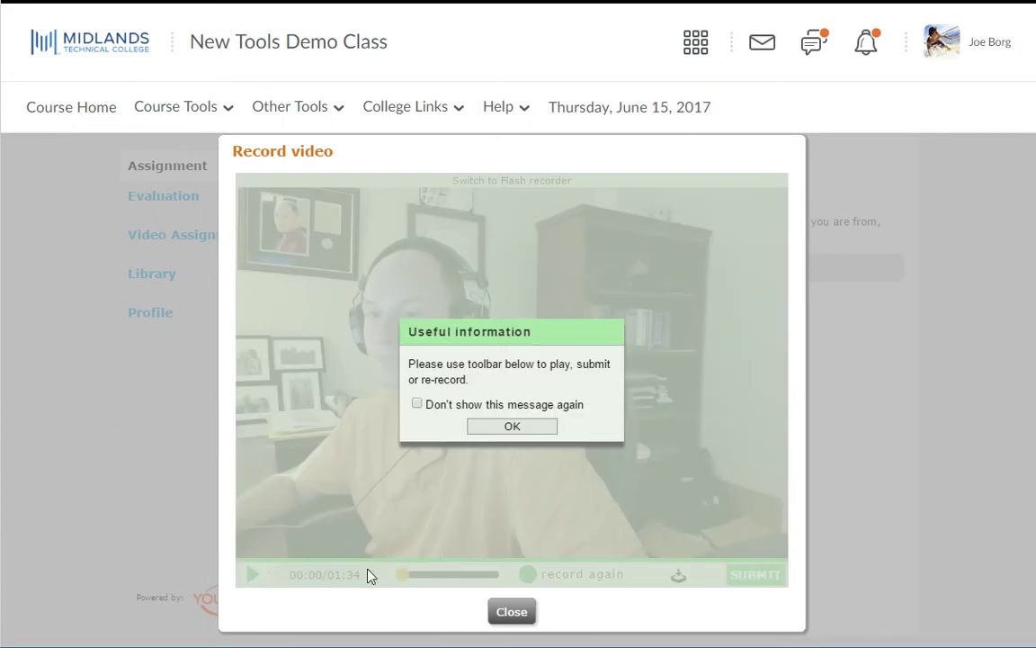
click(515, 430)
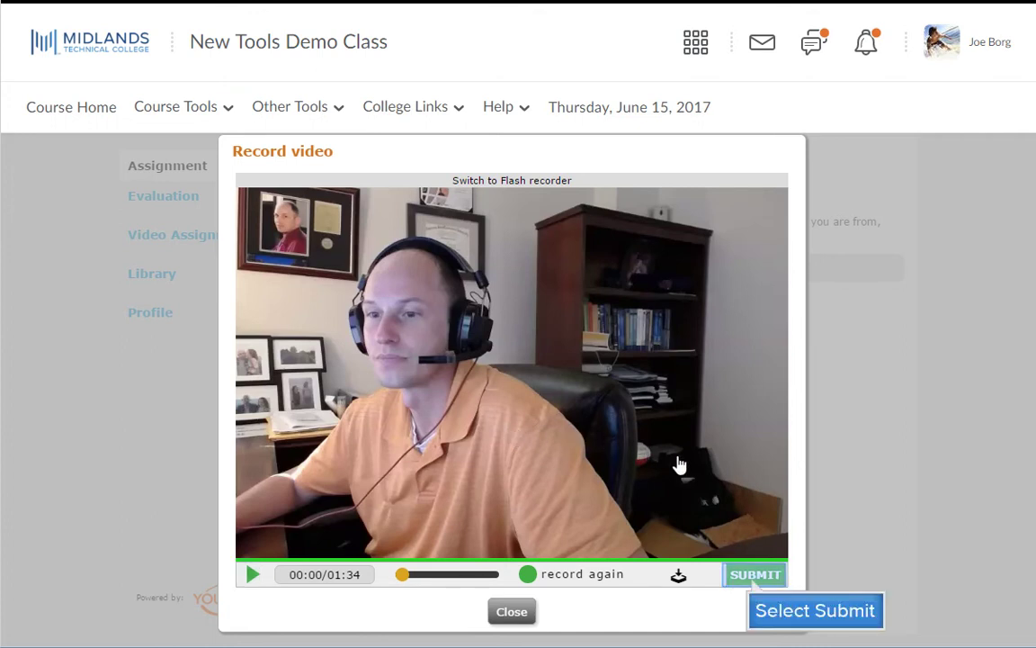
click(754, 579)
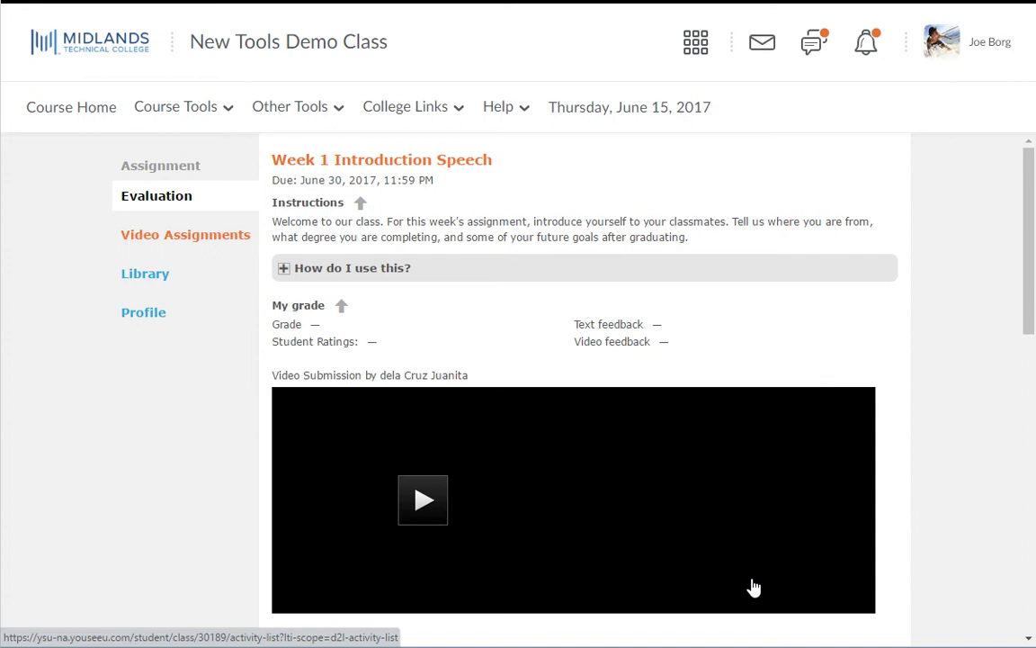
click(180, 235)
- Reopen Week 1 Introduction Speech and delete the recorded video, confirming with OK
click(354, 216)
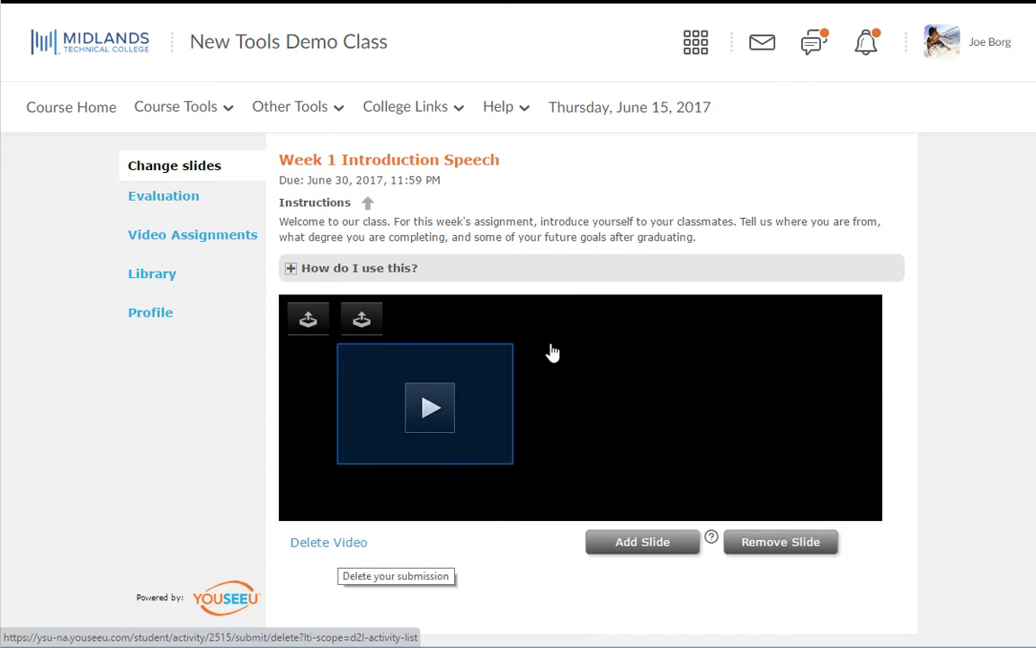
key(Tab)
key(Tab)
key(Tab)
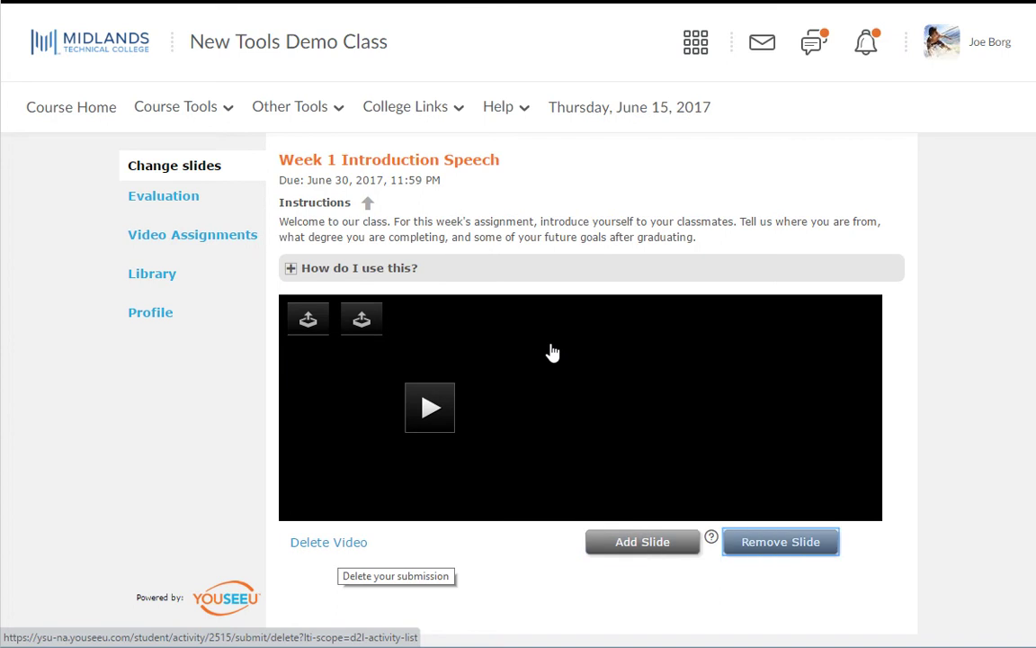
click(346, 544)
click(581, 84)
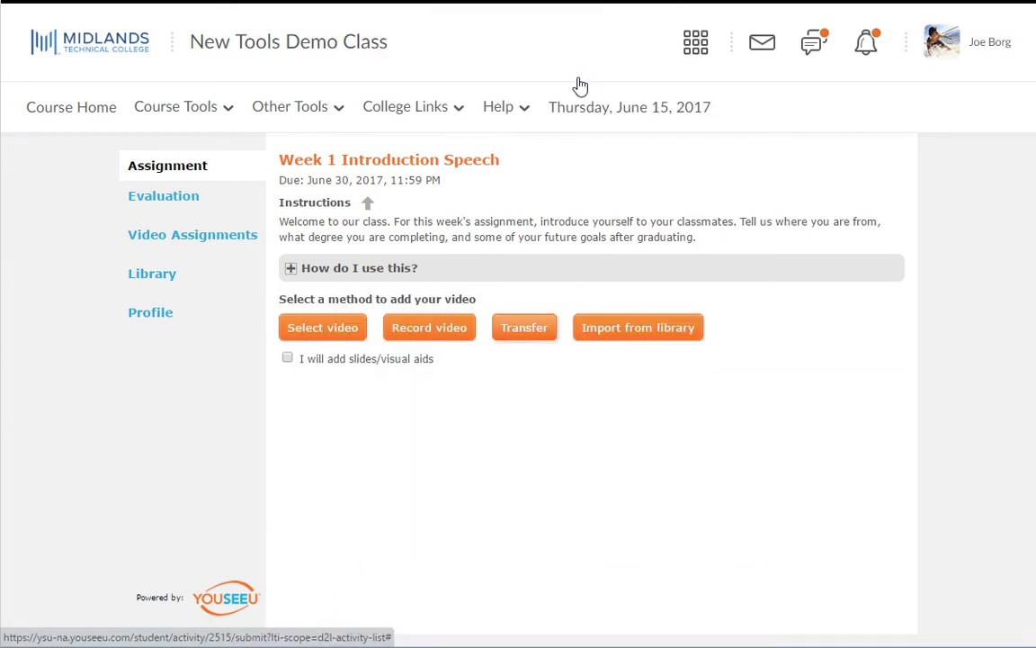
click(528, 342)
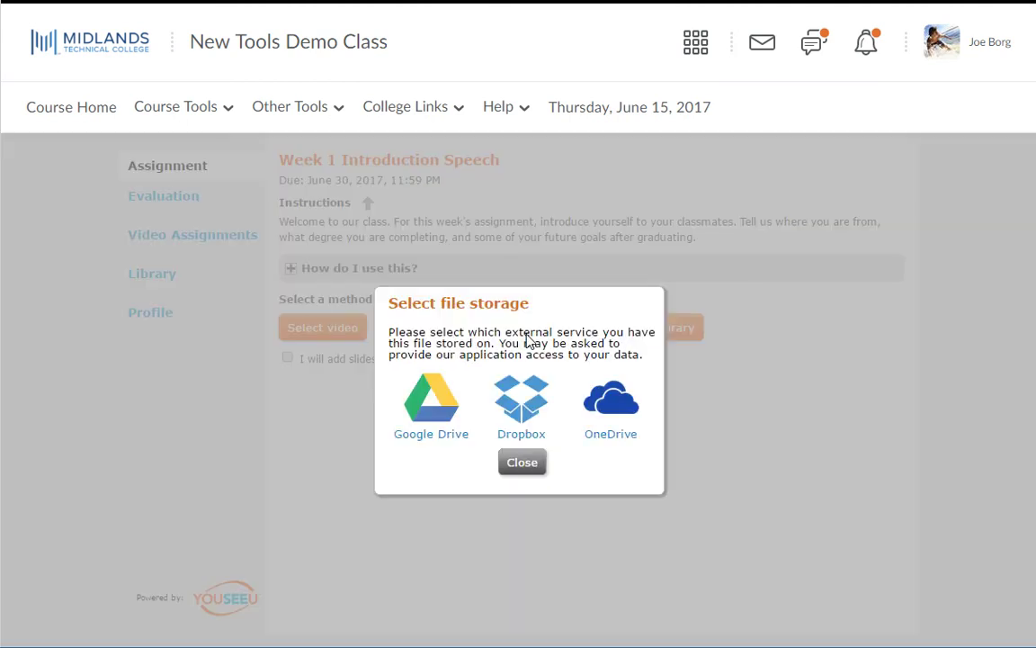
click(522, 463)
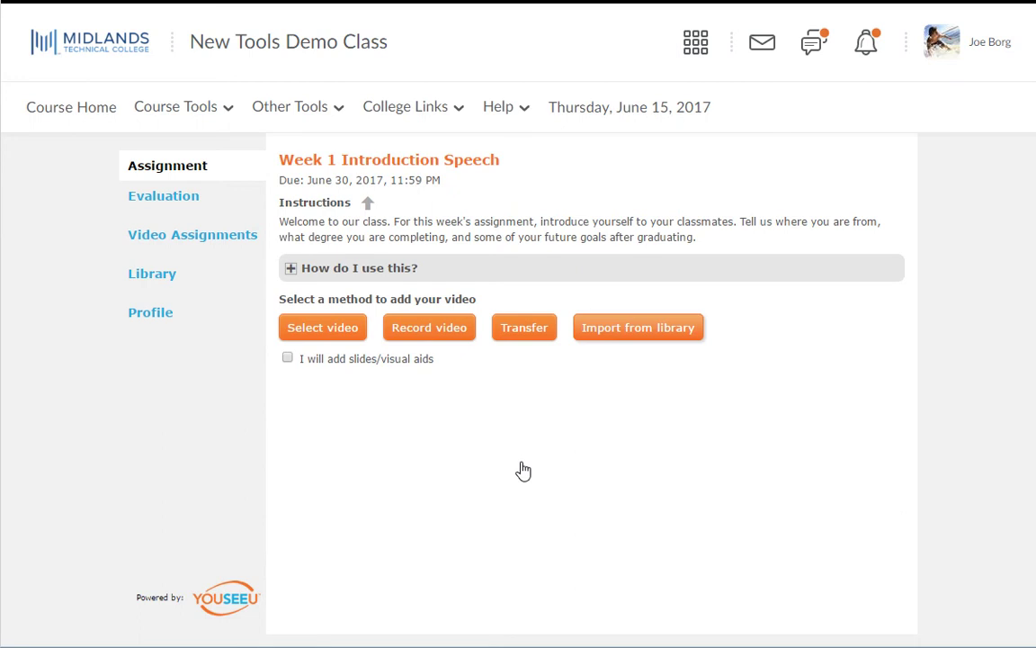
- Import the 6/15/2017 library recording as the Week 1 Introduction Speech video
click(640, 334)
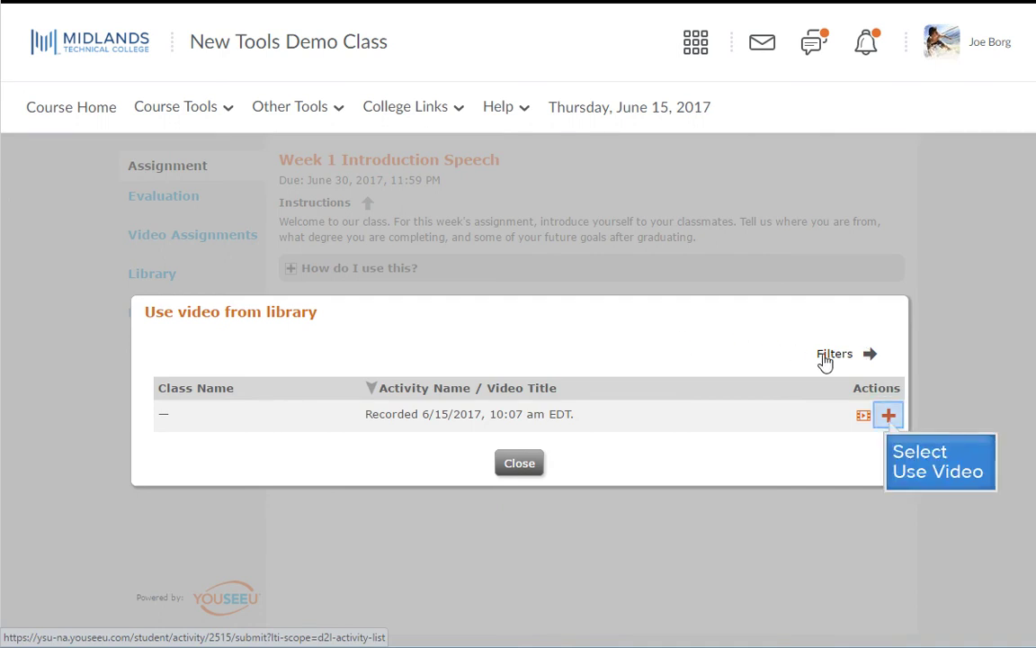
click(889, 417)
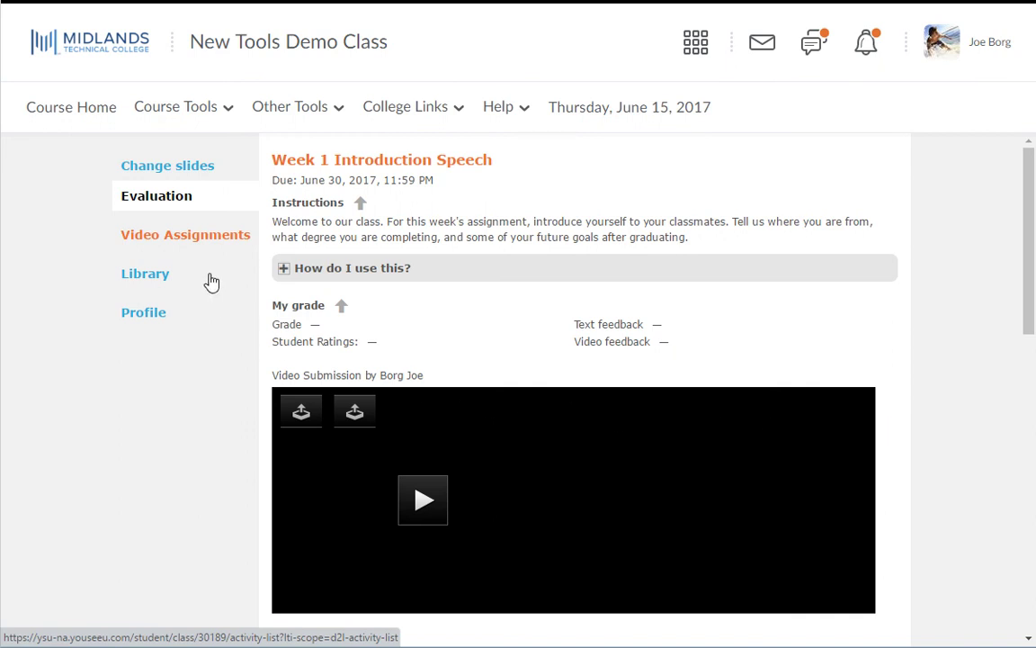
- Reopen Week 1 Introduction Speech via Video Assignments and load the 2-second submission in the player
click(204, 239)
click(374, 219)
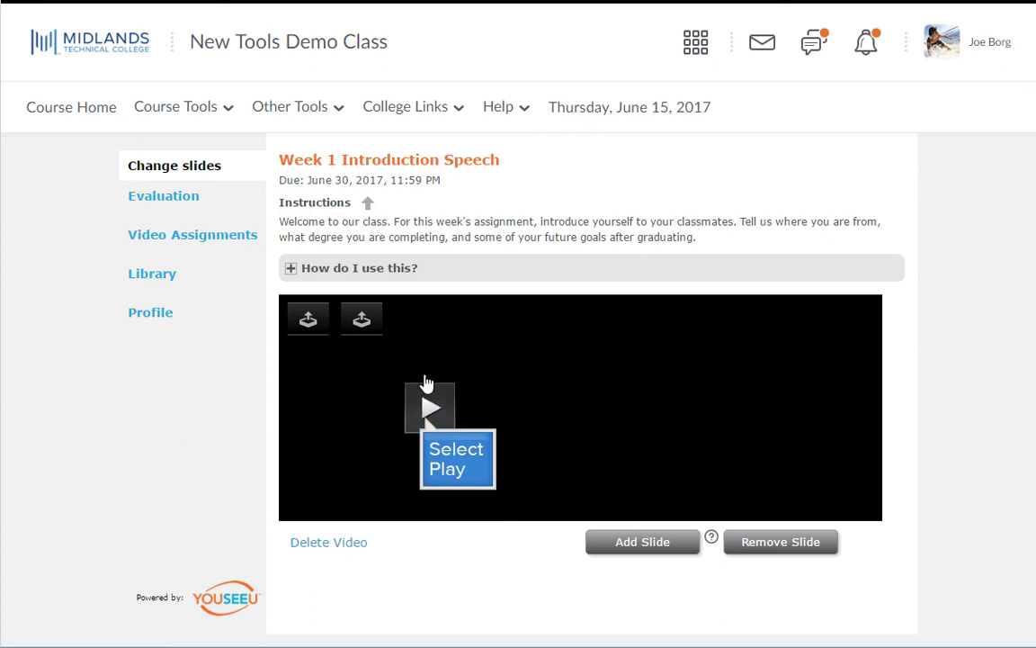
click(428, 425)
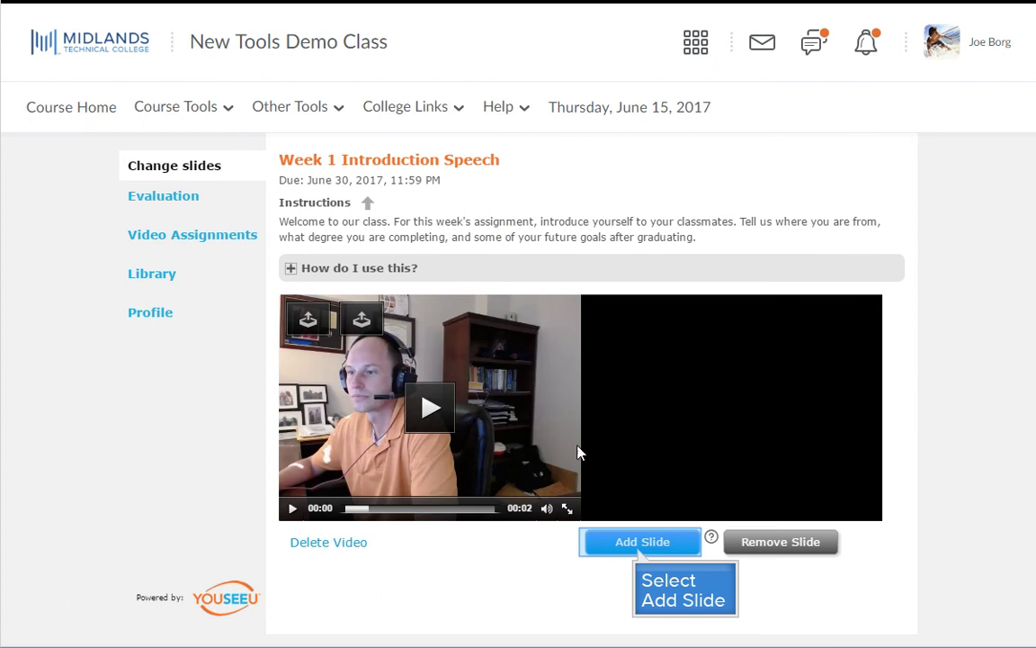
- Add MTCAlumni.png as the 'Join the MTC Alumni Association' slide beside the speech video
click(641, 546)
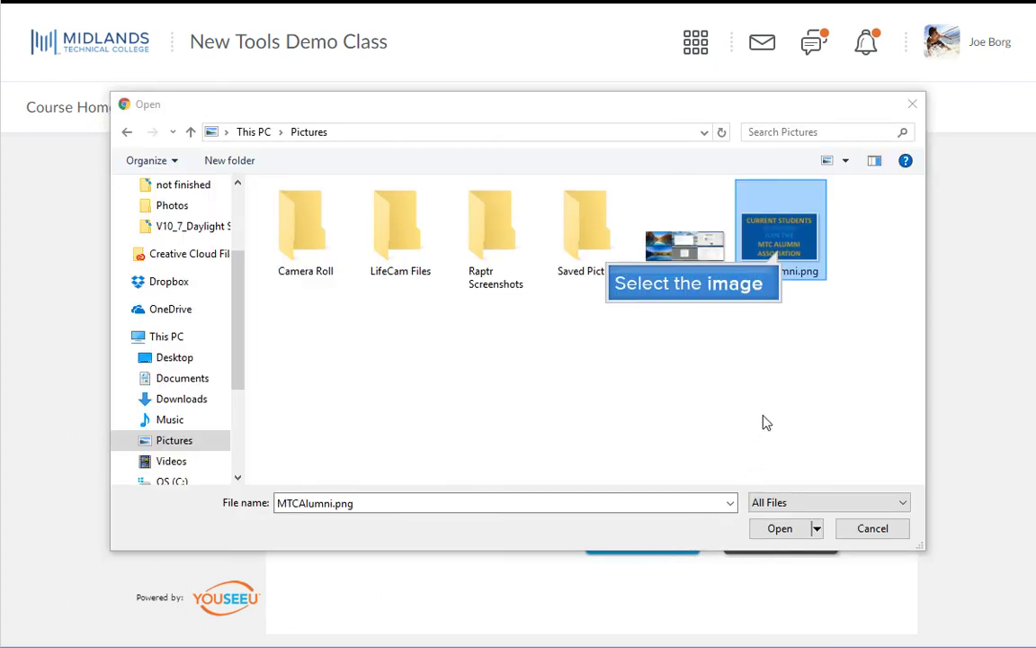
click(779, 236)
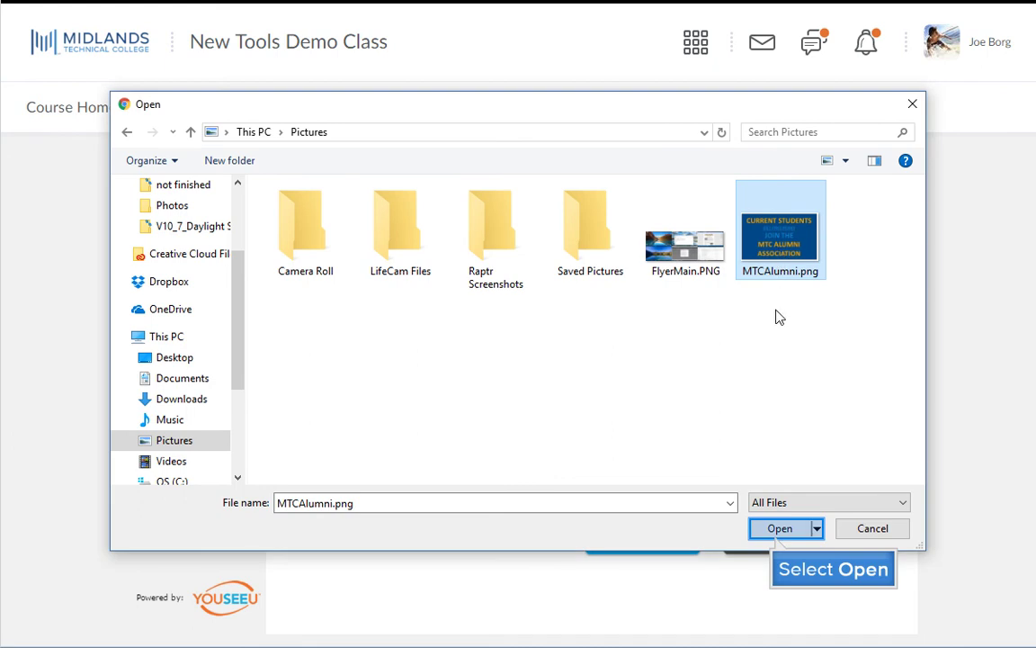
click(779, 529)
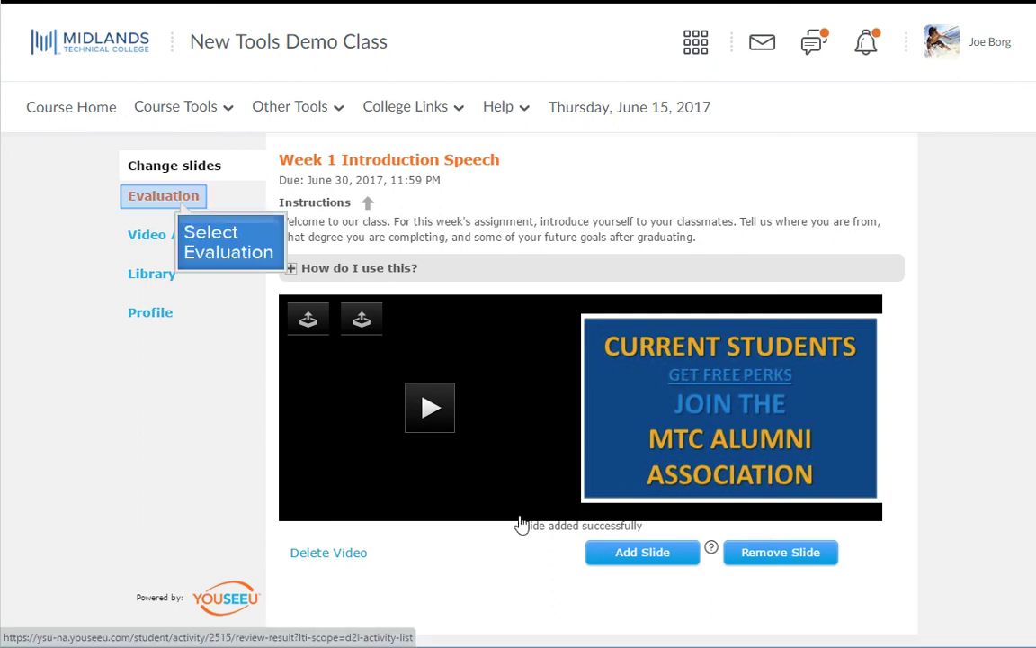
- In the Evaluation view, play a classmate's video from the Student results
click(182, 206)
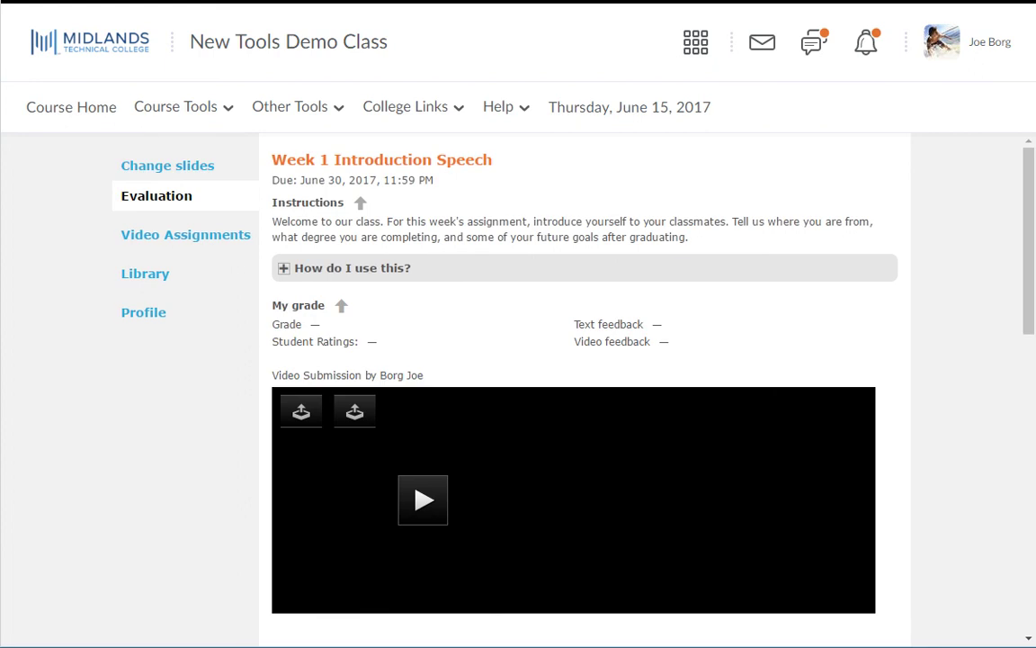
scroll(893, 372, down, 6)
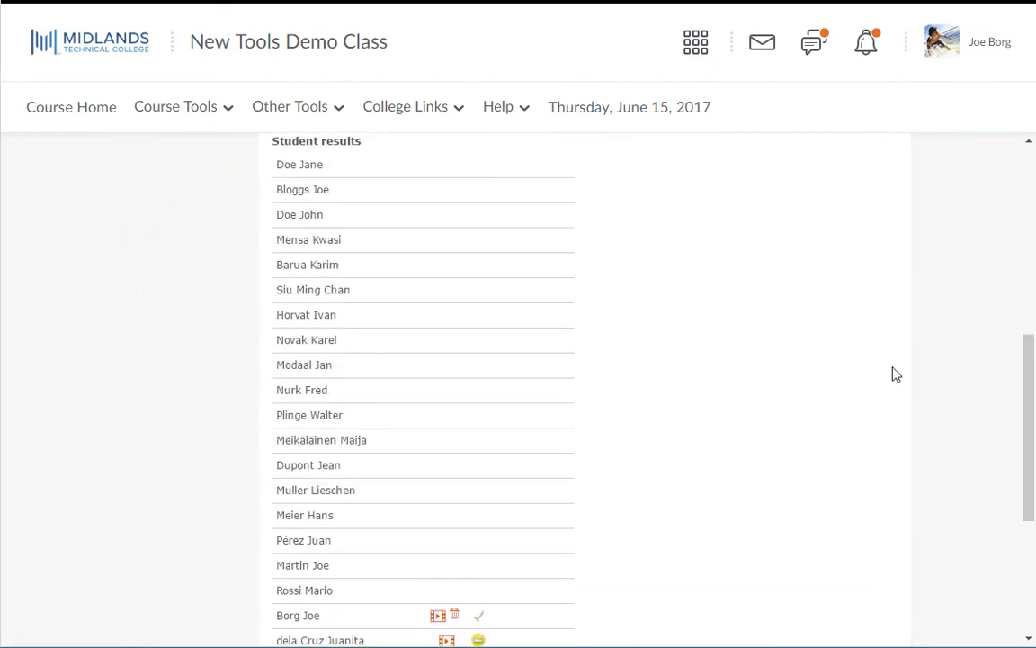
scroll(893, 373, down, 2)
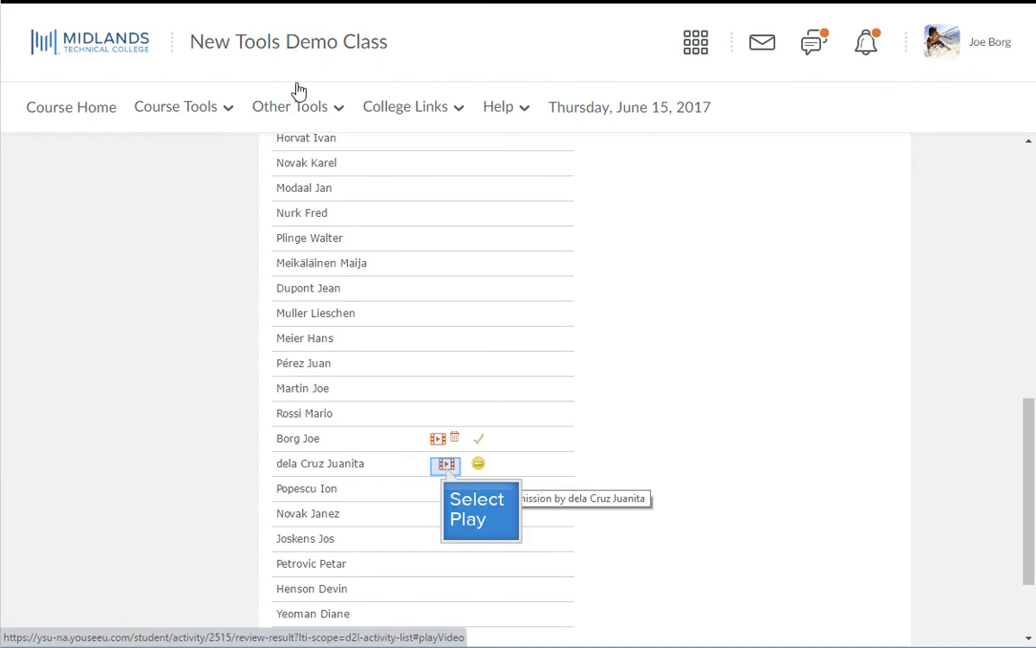
click(447, 466)
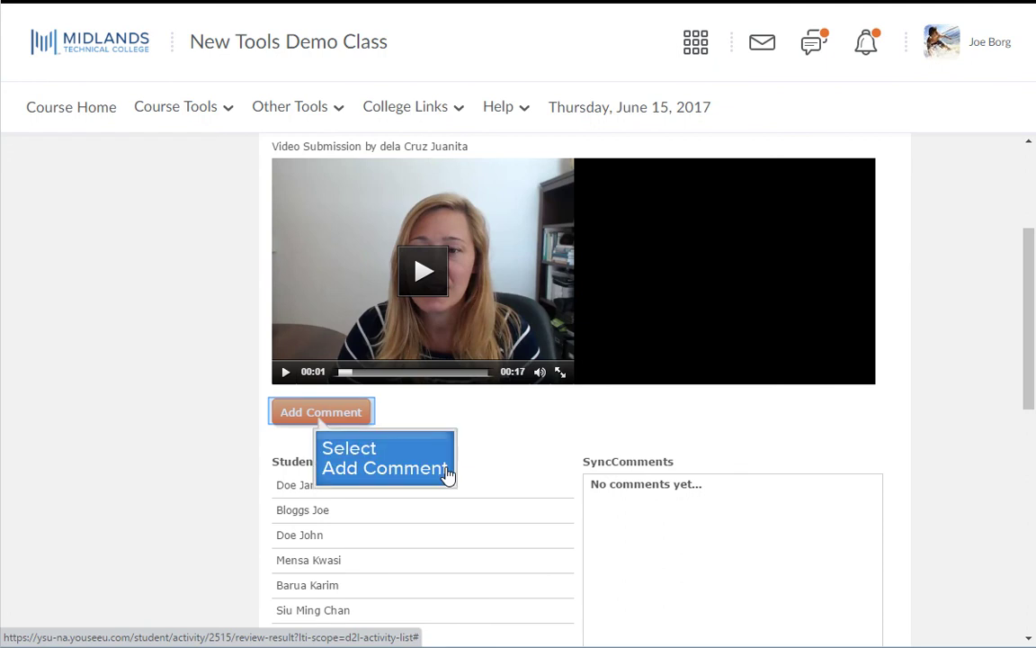
- Post the comment "Wow! That was great. I learned so much." on the video
click(319, 422)
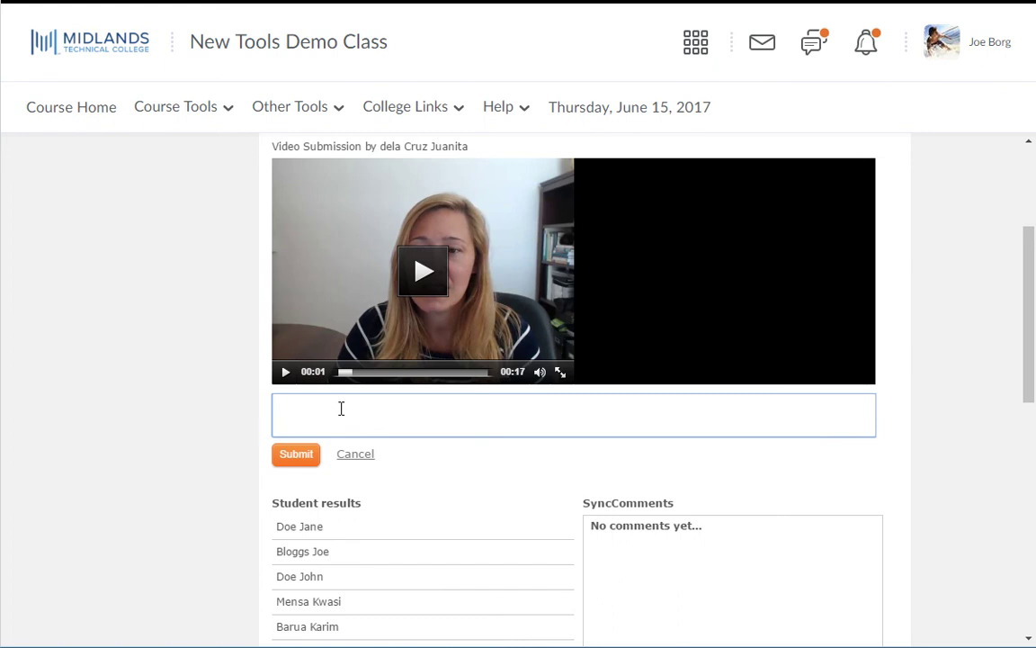
text(Wow! That was great. I learned so much.)
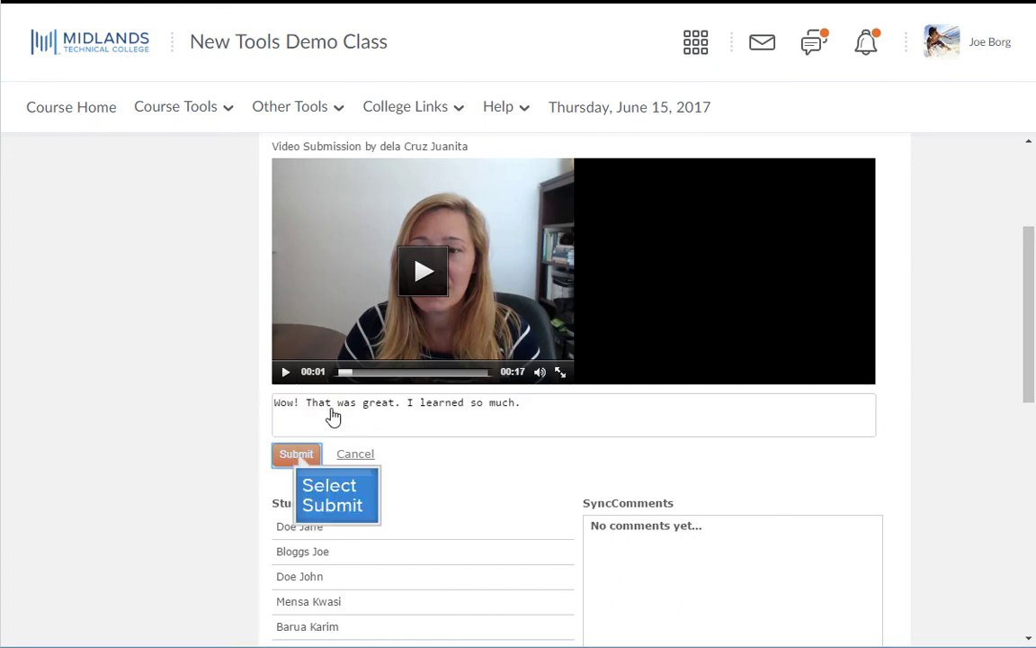
click(297, 455)
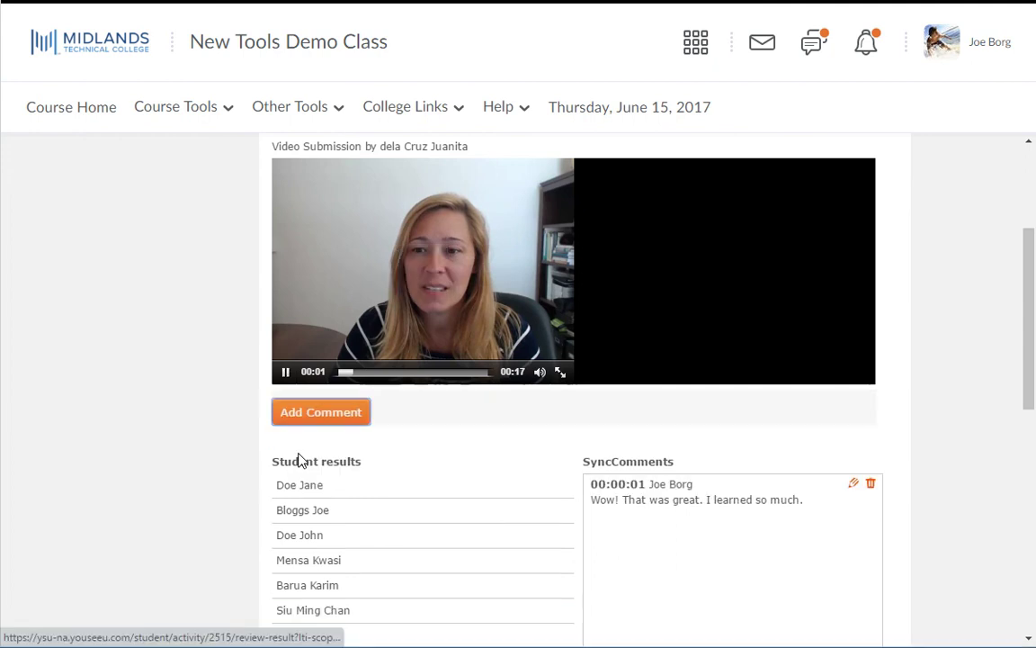
scroll(296, 459, up, 3)
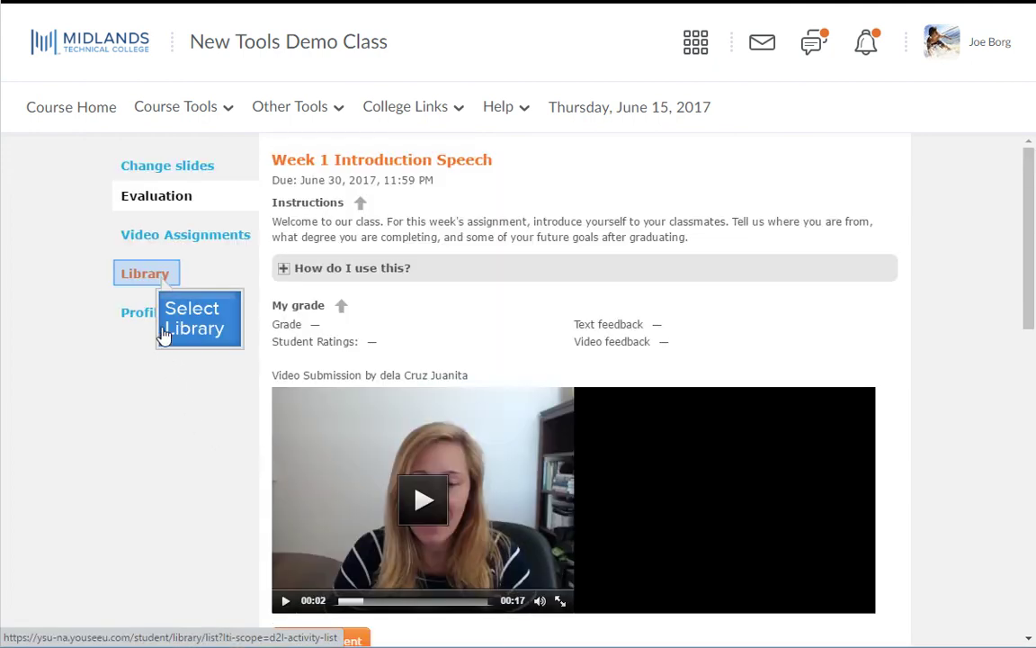
- Show the Library with the Week 1 Introduction Speech submission and the 6/15/2017 recording
click(151, 274)
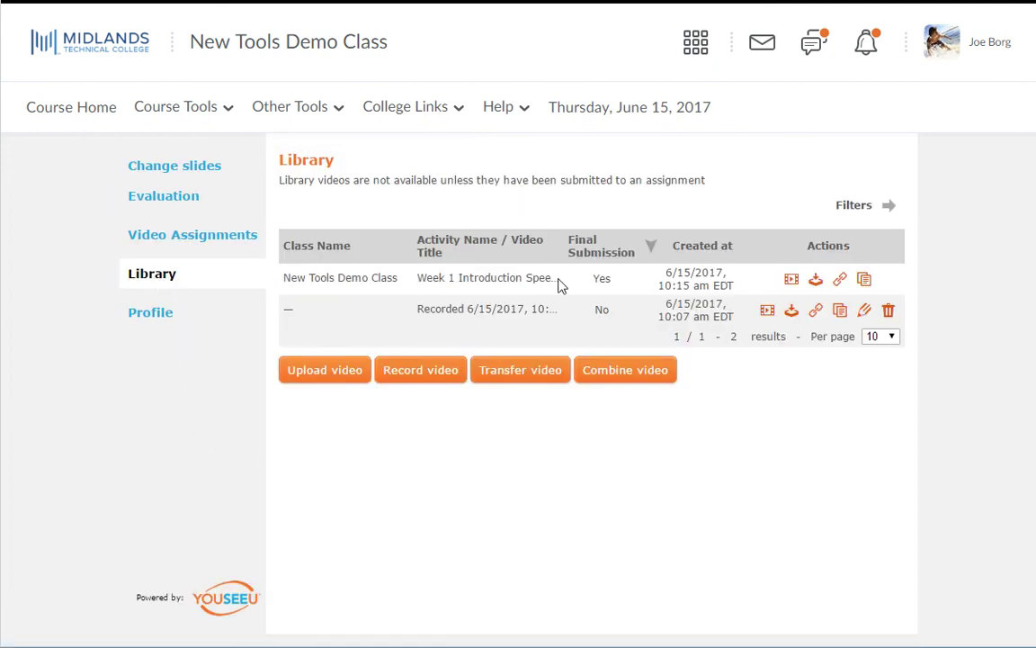